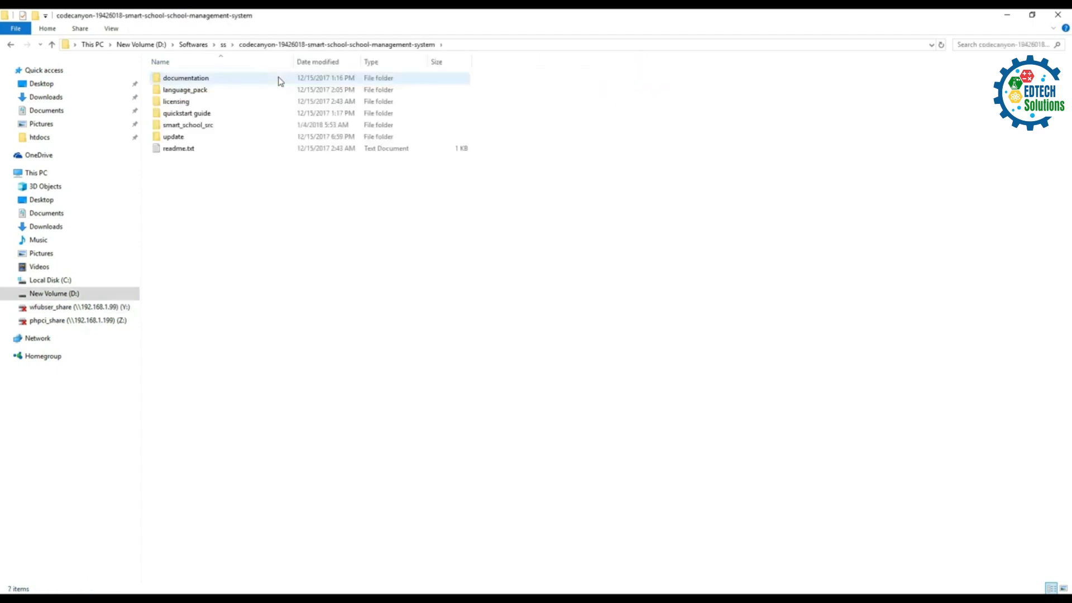
Step: Review the package folders and read the folder descriptions in readme.txt
{"action": "left_click", "coordinate": [190, 91]}
{"action": "left_click", "coordinate": [196, 102]}
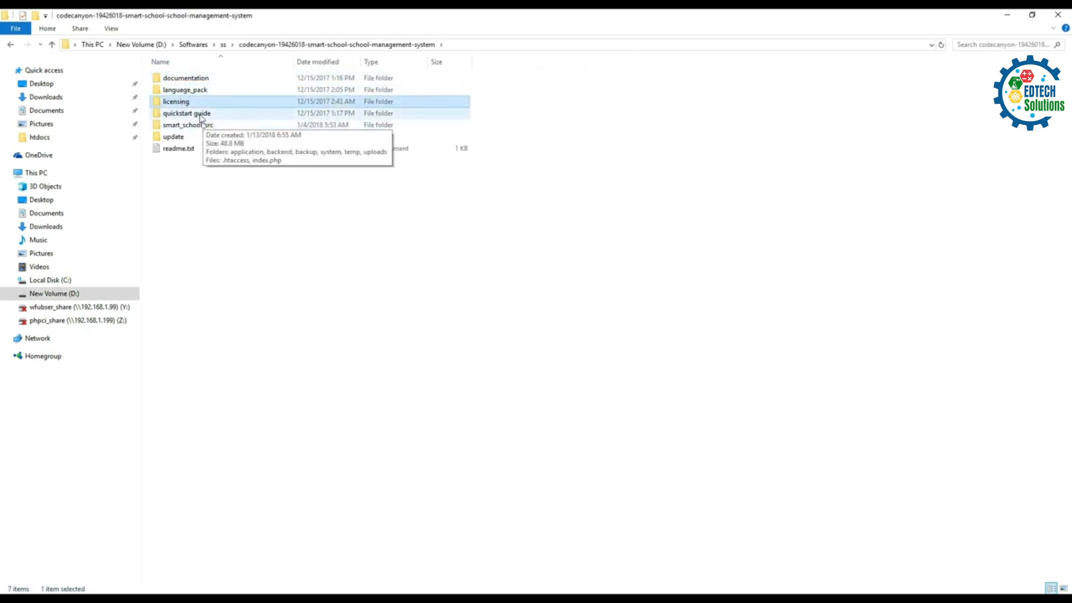
{"action": "left_click", "coordinate": [202, 116]}
{"action": "left_click", "coordinate": [206, 126]}
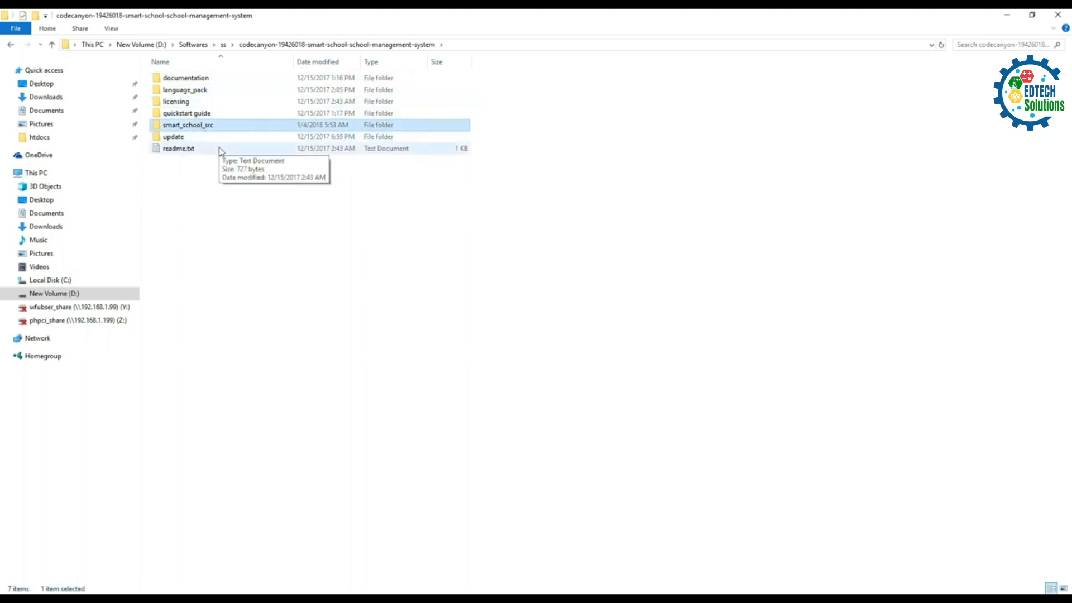
{"action": "left_click", "coordinate": [202, 137]}
{"action": "left_click", "coordinate": [192, 151]}
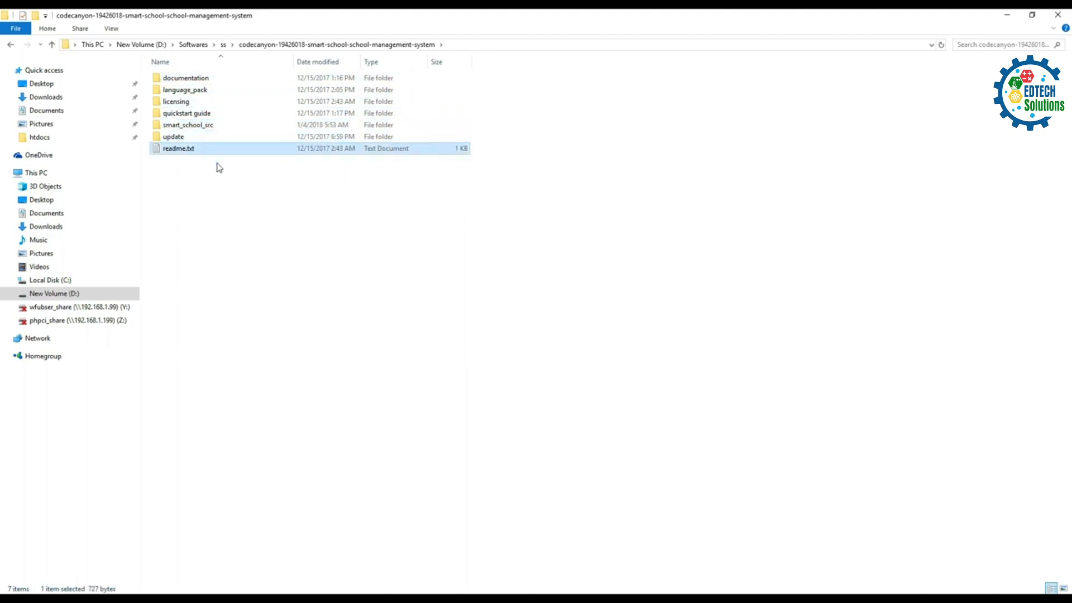
{"action": "double_click", "coordinate": [173, 150]}
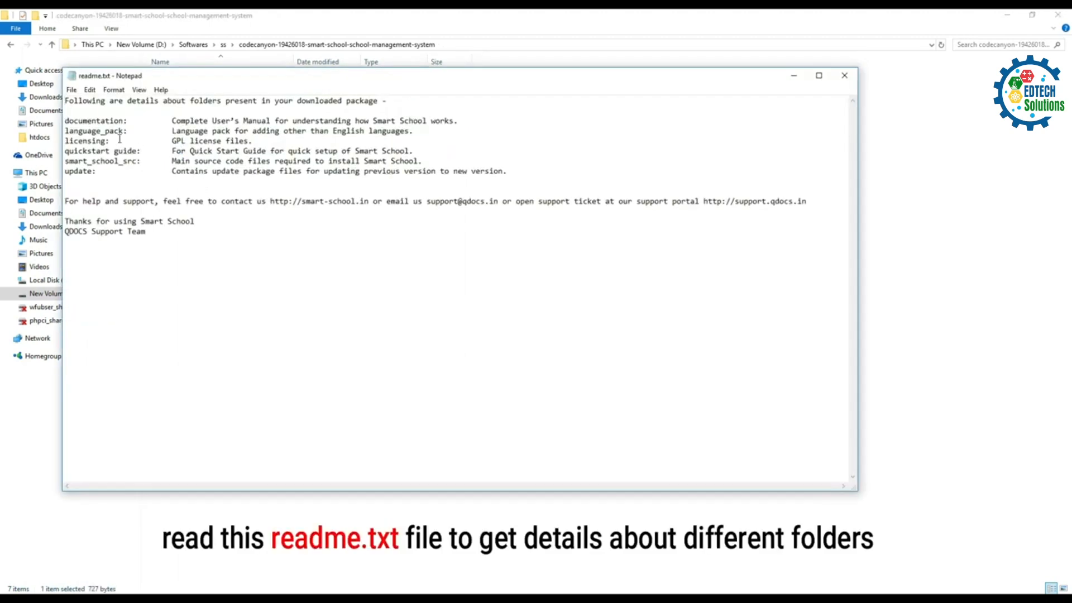
{"action": "left_click_drag", "start_coordinate": [65, 120], "coordinate": [520, 171]}
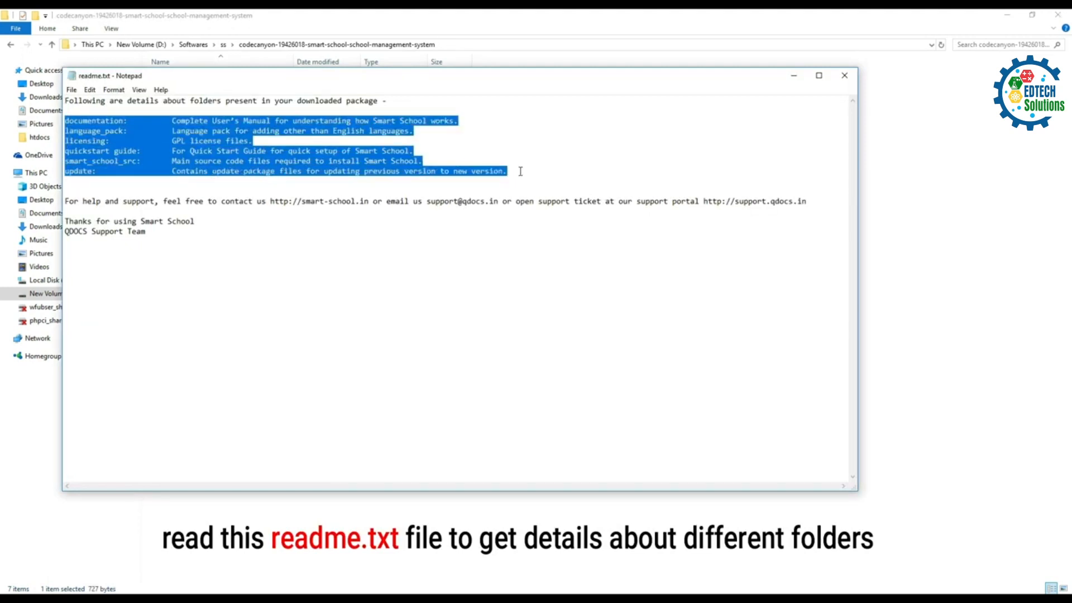
{"action": "left_click", "coordinate": [367, 189]}
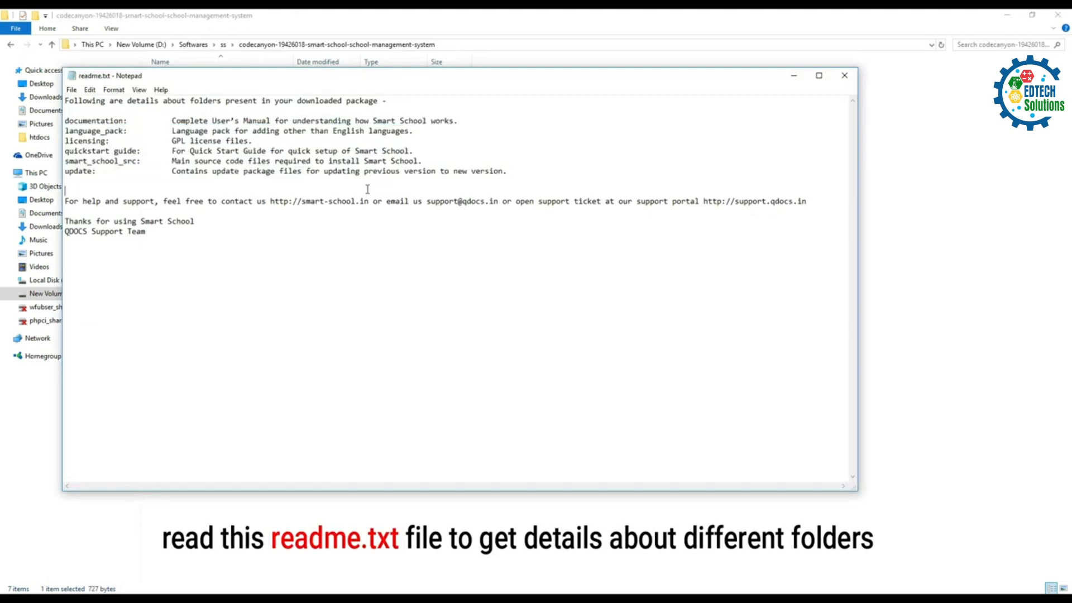
{"action": "left_click", "coordinate": [844, 75]}
{"action": "left_click", "coordinate": [205, 184]}
Step: Open smart_school_src to check its eight items, then return to the package folder
{"action": "double_click", "coordinate": [180, 130]}
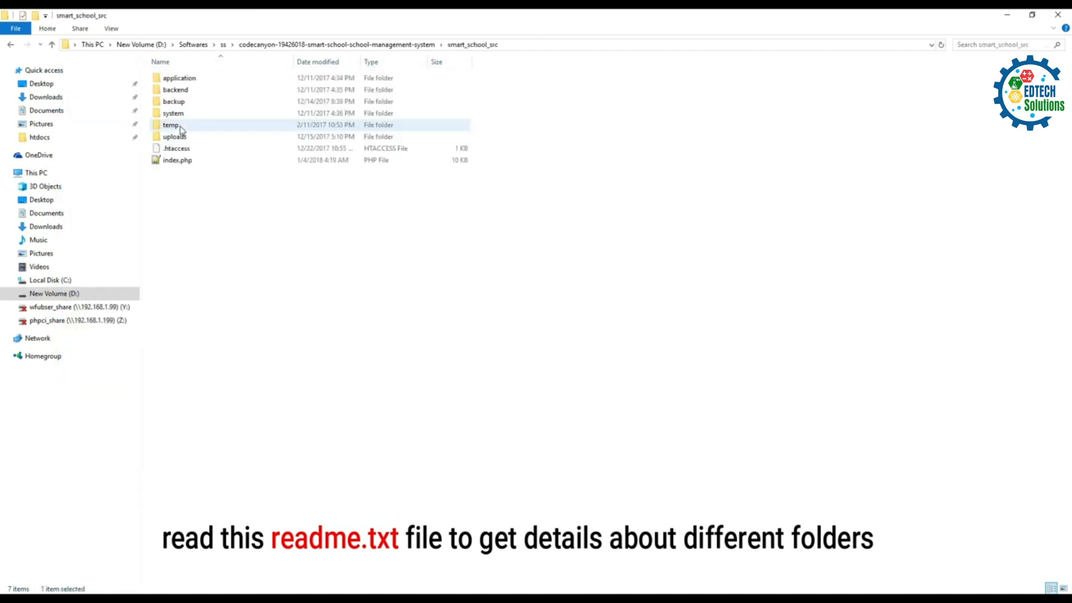
{"action": "left_click_drag", "start_coordinate": [172, 183], "coordinate": [220, 84]}
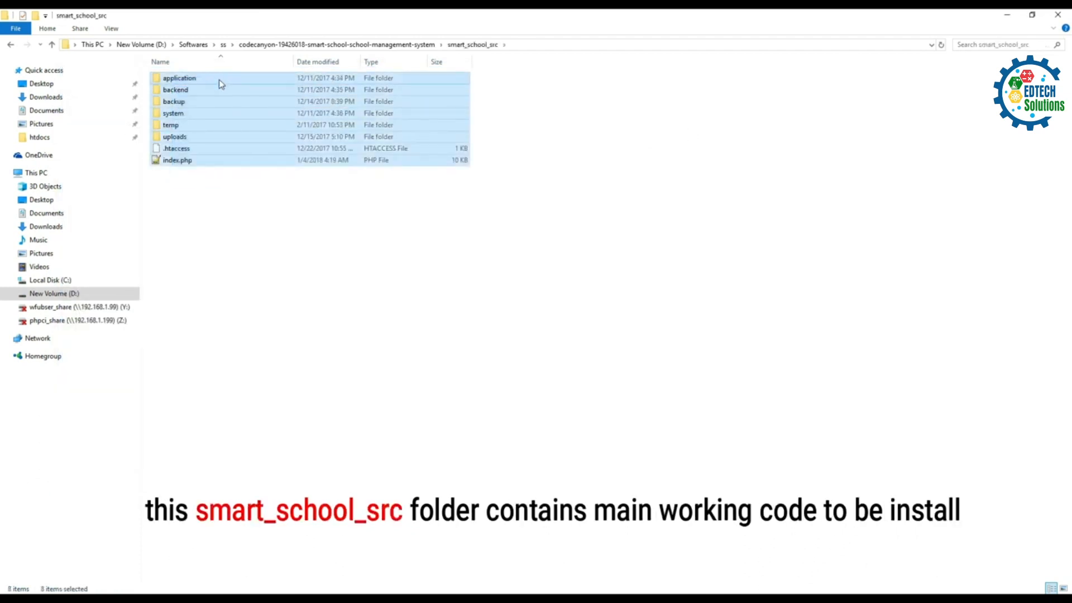
{"action": "left_click", "coordinate": [209, 202]}
{"action": "left_click", "coordinate": [52, 44]}
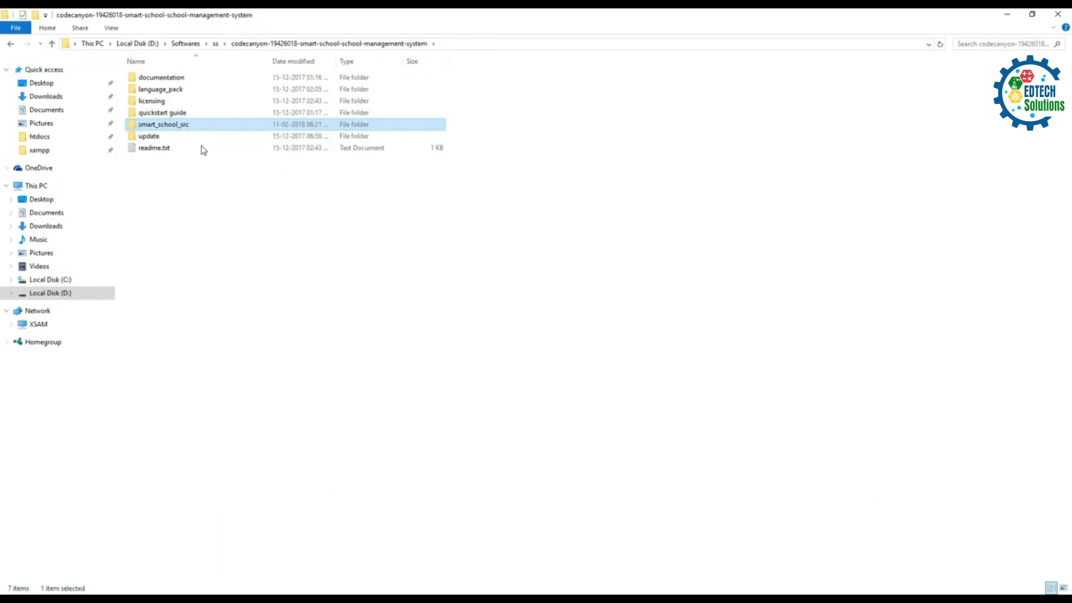
{"action": "right_click", "coordinate": [181, 127]}
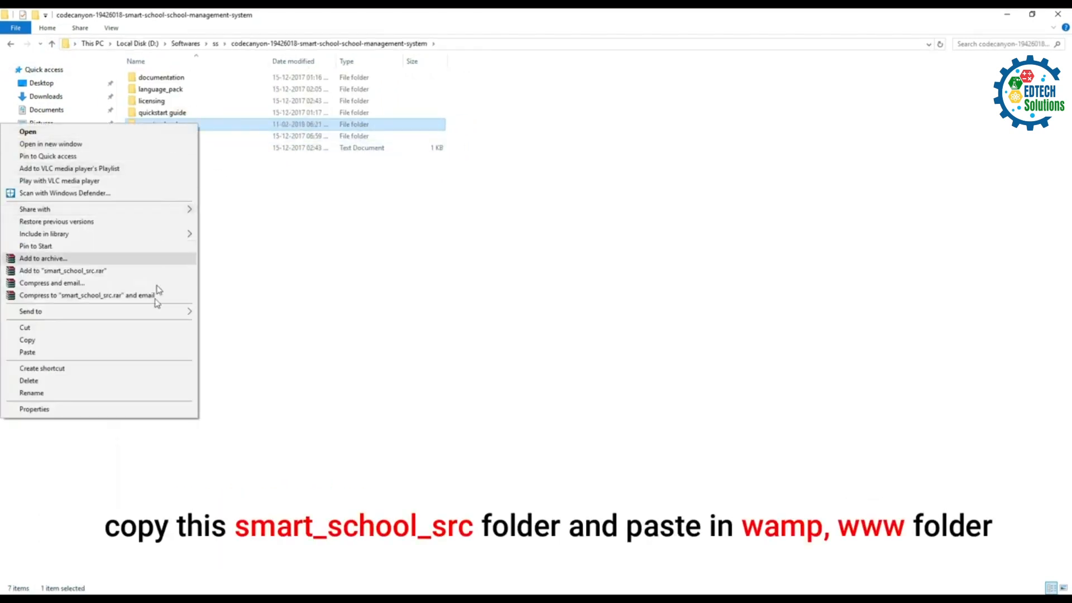
{"action": "left_click", "coordinate": [153, 340]}
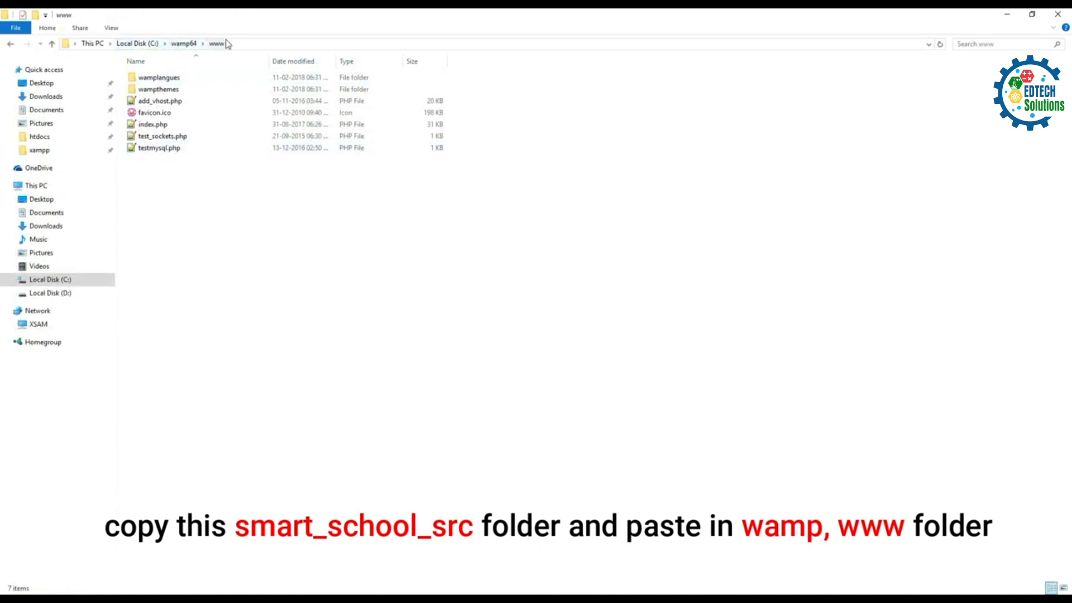
{"action": "right_click", "coordinate": [182, 211]}
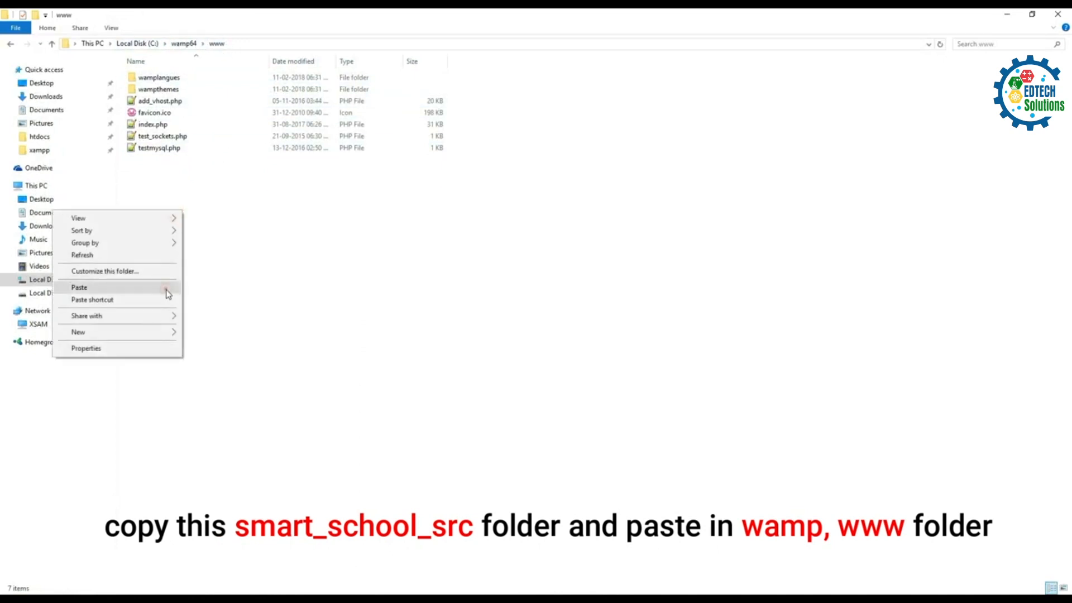
{"action": "left_click", "coordinate": [79, 286]}
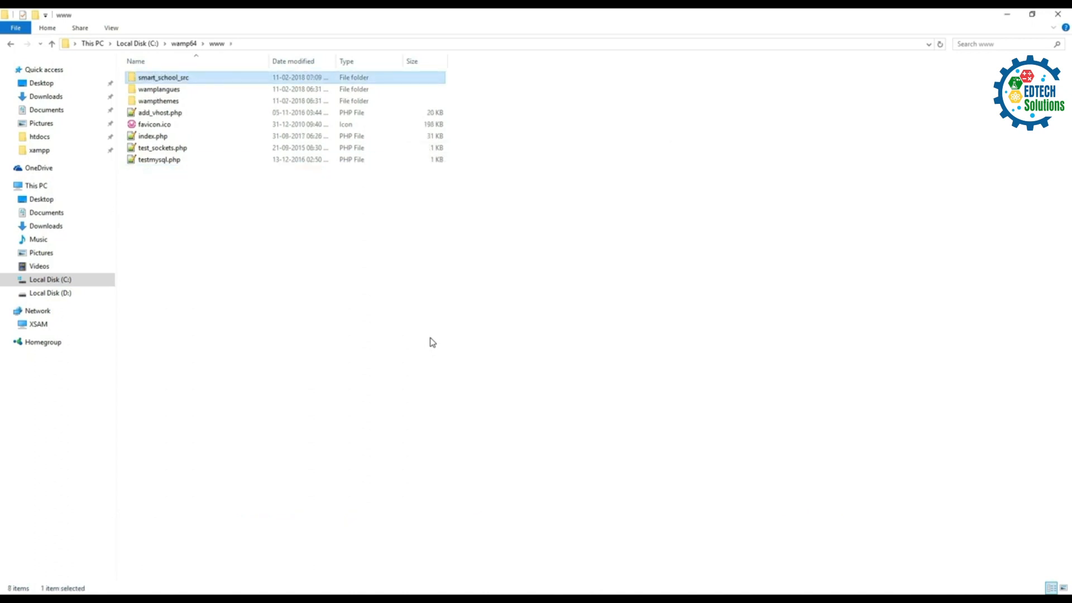
Step: Rename the copied smart_school_src folder in www to smartschool
{"action": "right_click", "coordinate": [170, 82]}
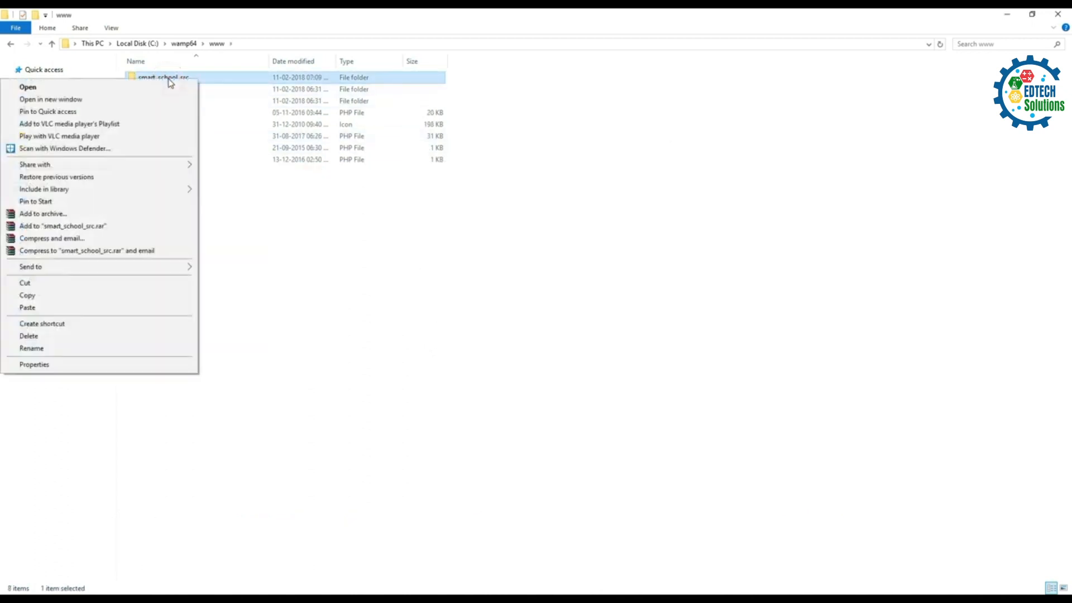
{"action": "left_click", "coordinate": [135, 346]}
{"action": "type", "text": "sm"}
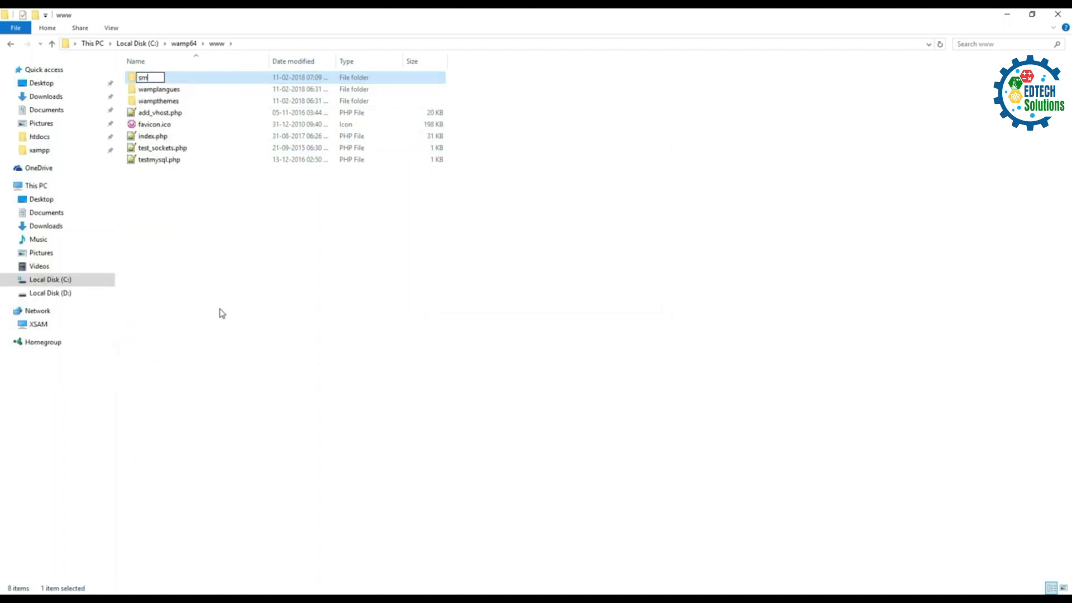
{"action": "type", "text": "artschool"}
{"action": "key", "text": "Return"}
{"action": "key", "text": "Return"}
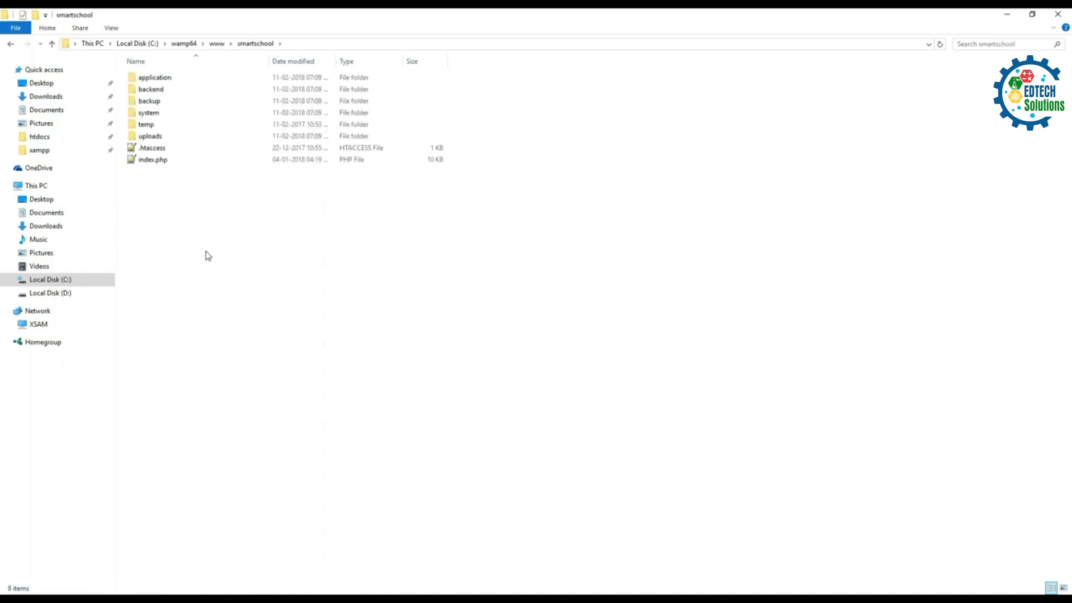
Step: Load localhost/smartschool in Chrome to bring up the Server Requirements check
{"action": "mouse_move", "coordinate": [287, 598]}
{"action": "left_click", "coordinate": [287, 558]}
{"action": "left_click", "coordinate": [182, 40]}
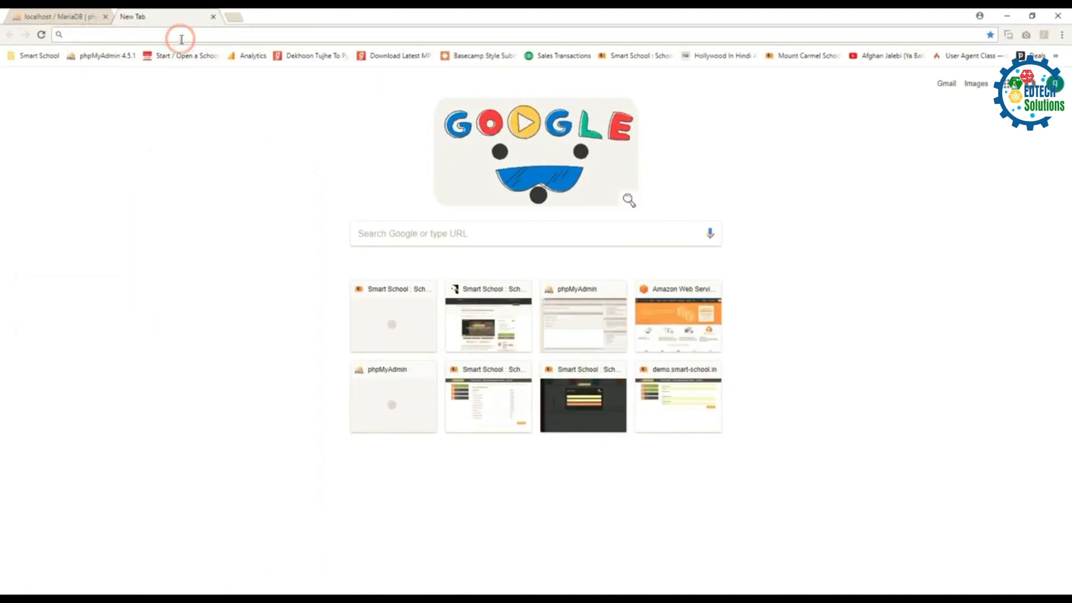
{"action": "type", "text": "local"}
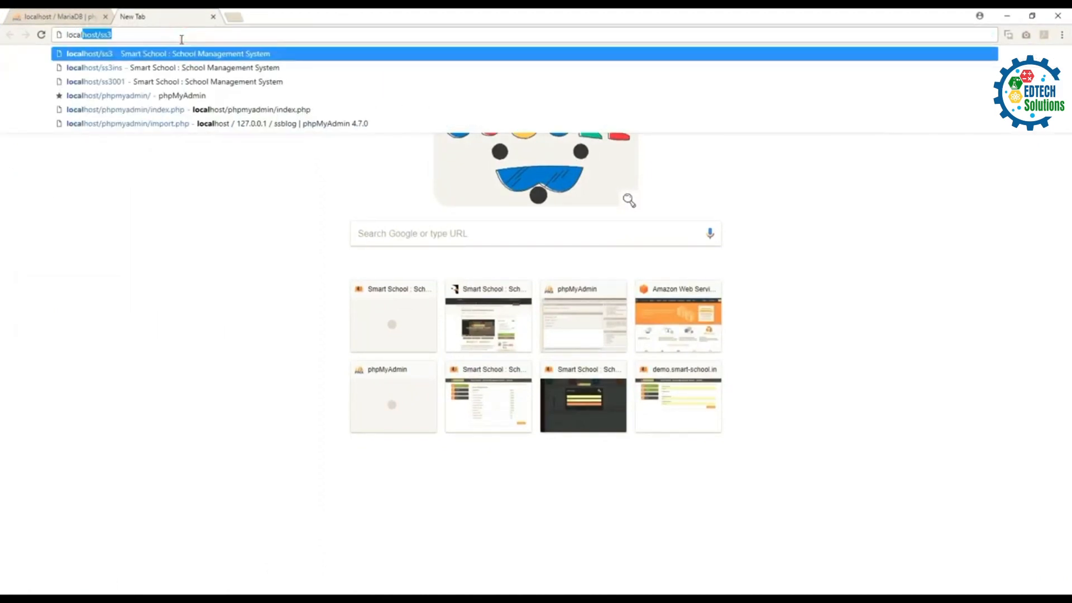
{"action": "type", "text": "host/"}
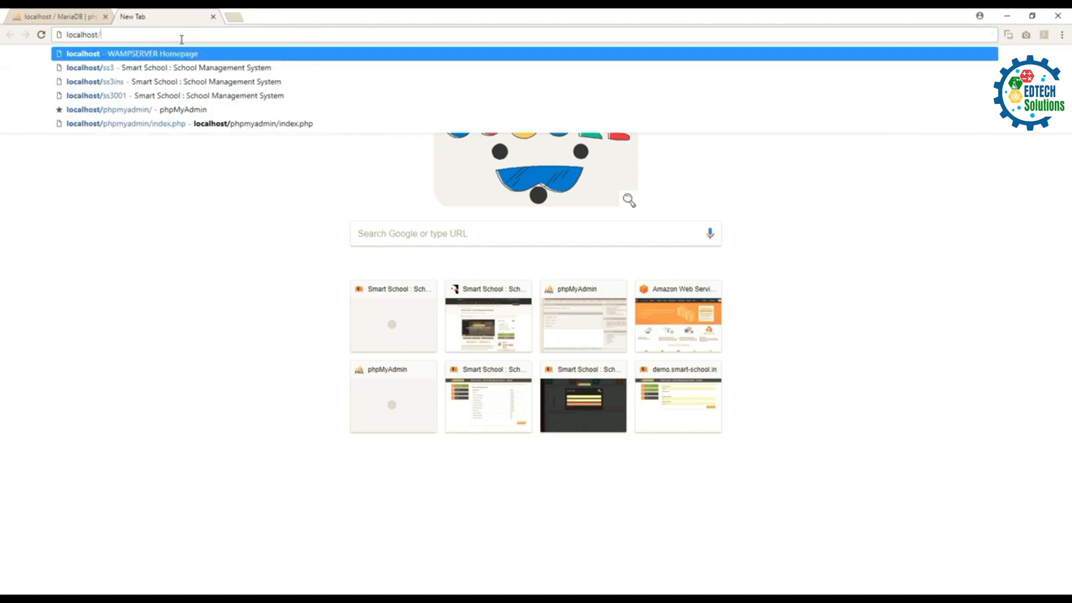
{"action": "type", "text": "smartschool"}
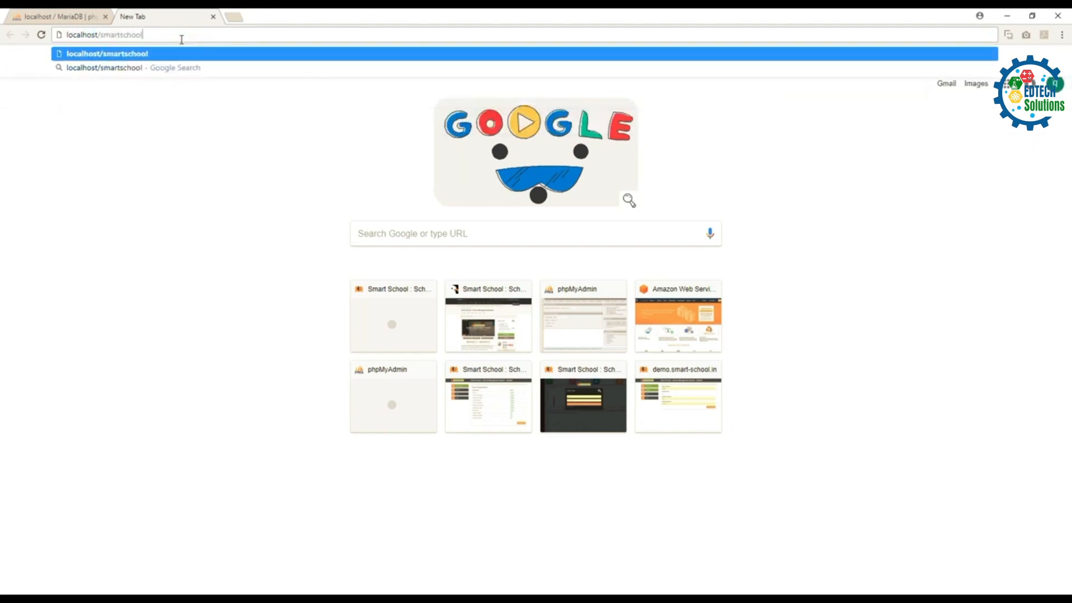
{"action": "key", "text": "Return"}
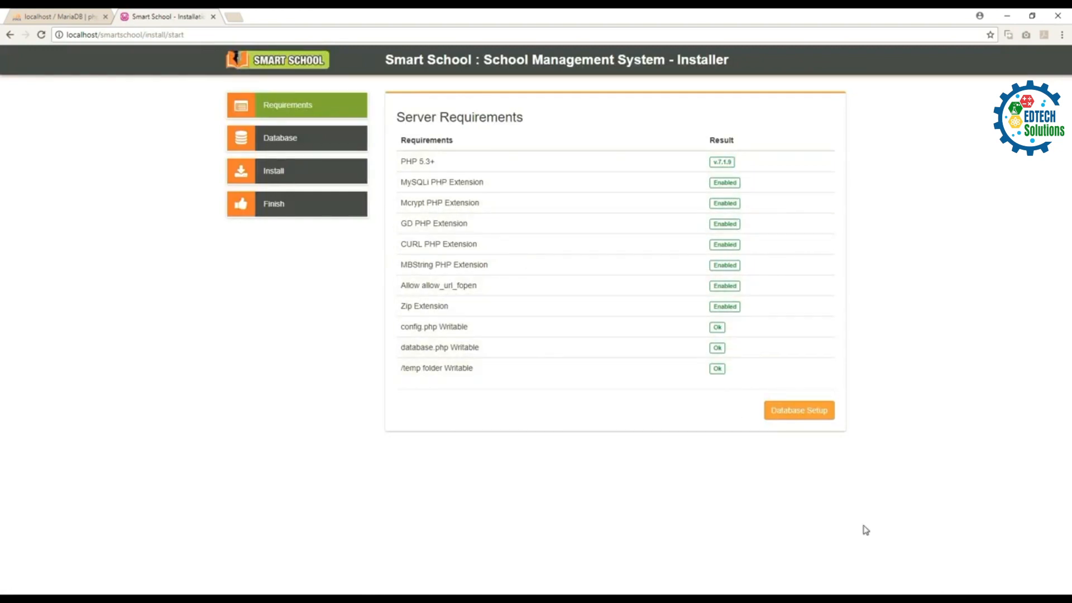
Step: Enable rewrite_module under Apache modules in the WampServer tray menu
{"action": "left_click", "coordinate": [975, 600]}
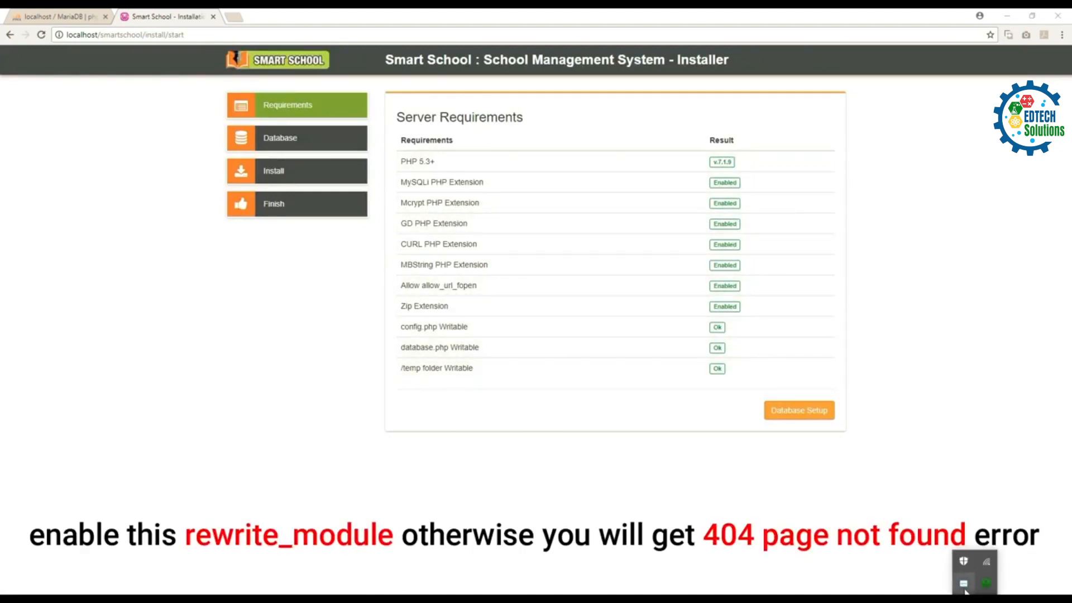
{"action": "left_click", "coordinate": [986, 584]}
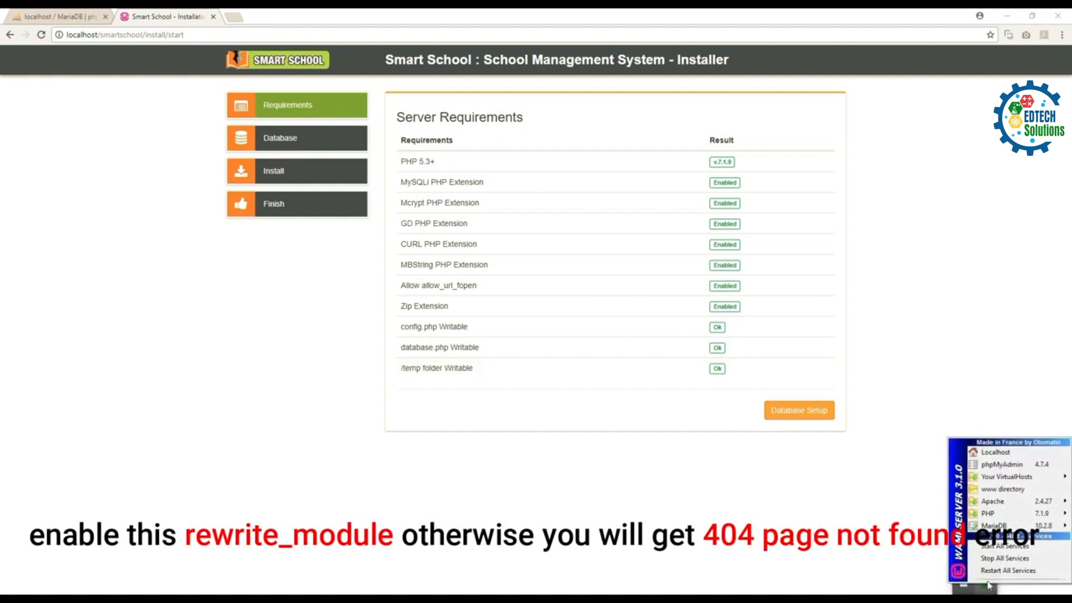
{"action": "mouse_move", "coordinate": [997, 505]}
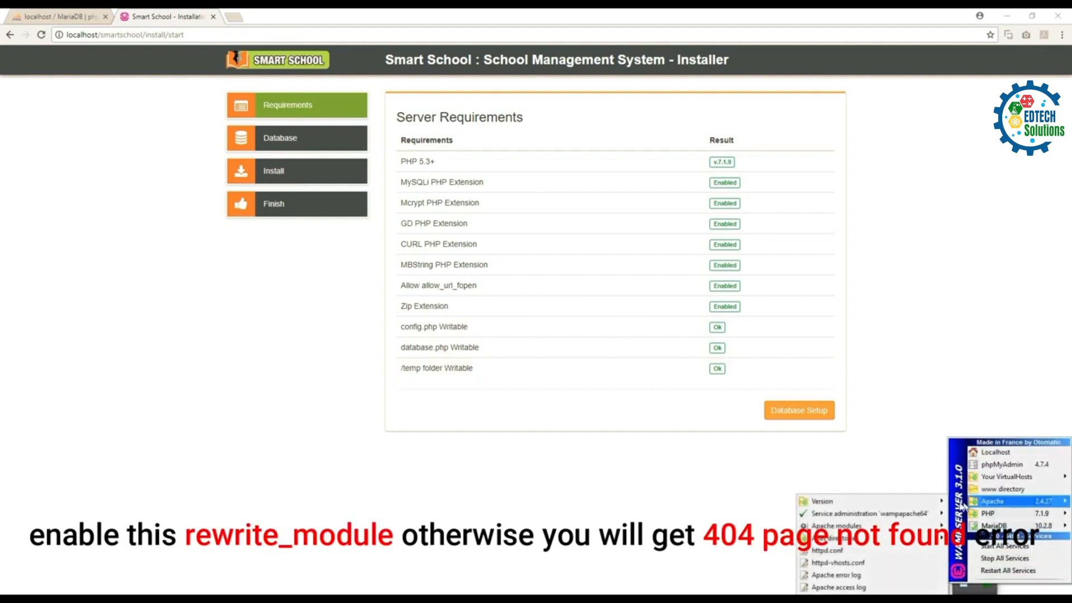
{"action": "mouse_move", "coordinate": [840, 527]}
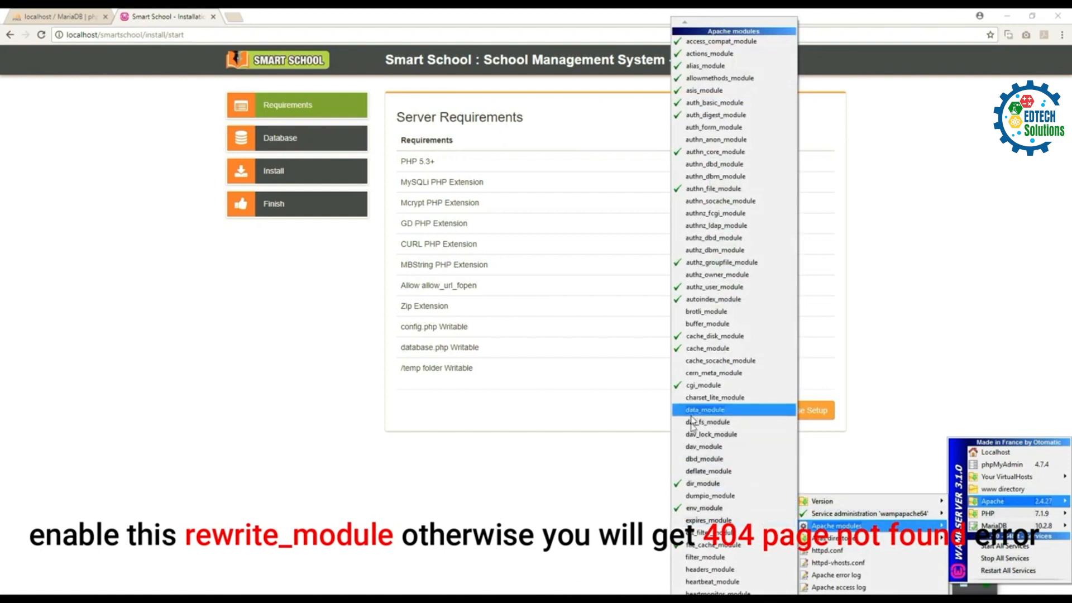
{"action": "mouse_move", "coordinate": [701, 597]}
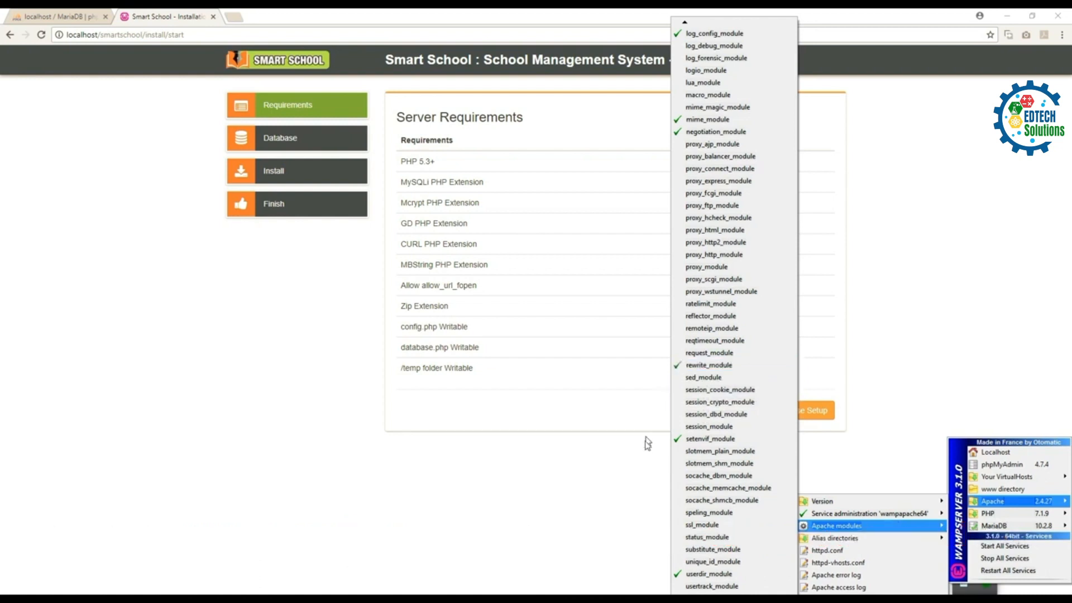
{"action": "left_click", "coordinate": [638, 505]}
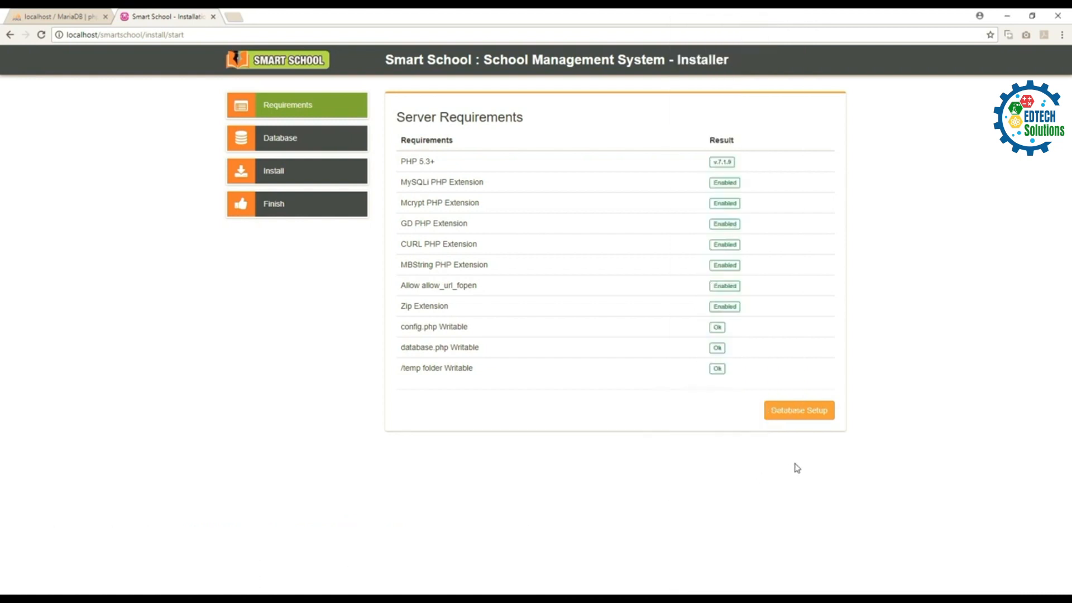
Step: Advance the installer to the Database Setup form and switch to phpMyAdmin
{"action": "left_click", "coordinate": [785, 416]}
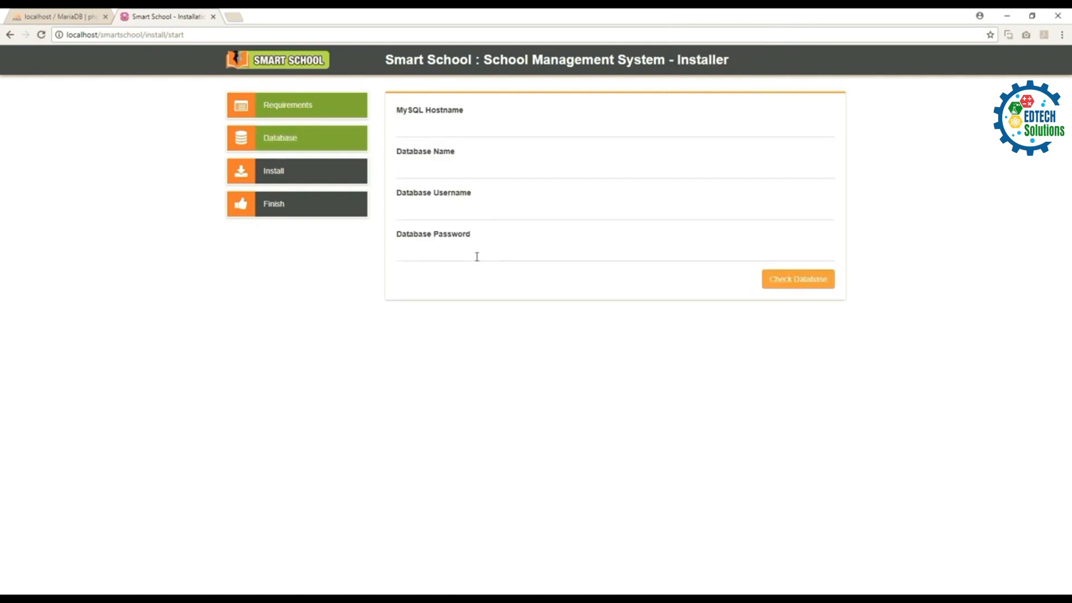
{"action": "left_click", "coordinate": [429, 133]}
{"action": "left_click", "coordinate": [42, 20]}
Step: Create the smartschooldb database in phpMyAdmin and return to the installer
{"action": "left_click", "coordinate": [186, 149]}
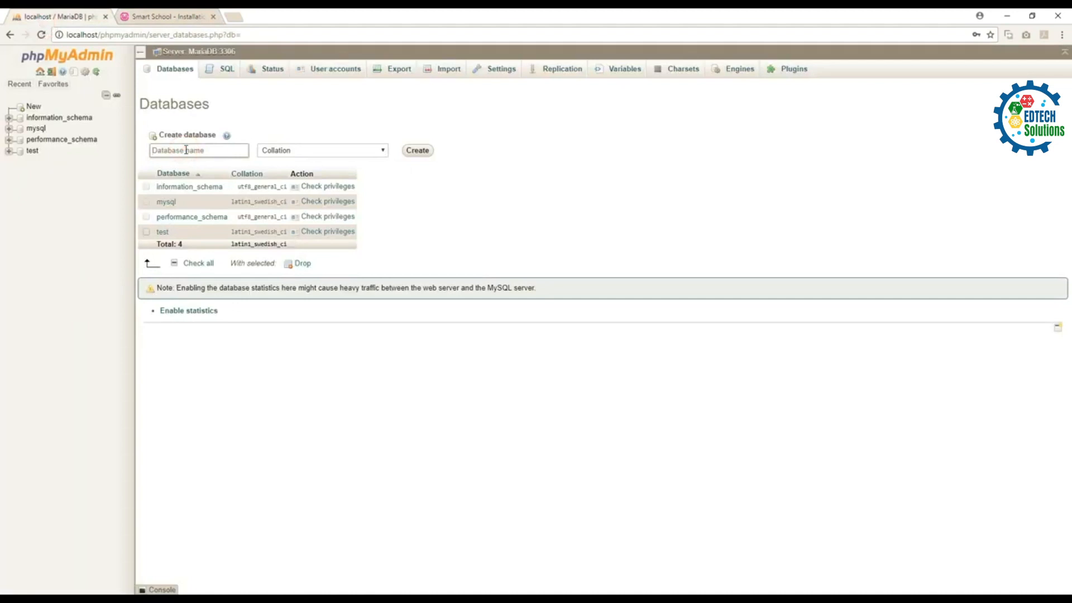
{"action": "type", "text": "smartschooldb"}
{"action": "left_click", "coordinate": [425, 154]}
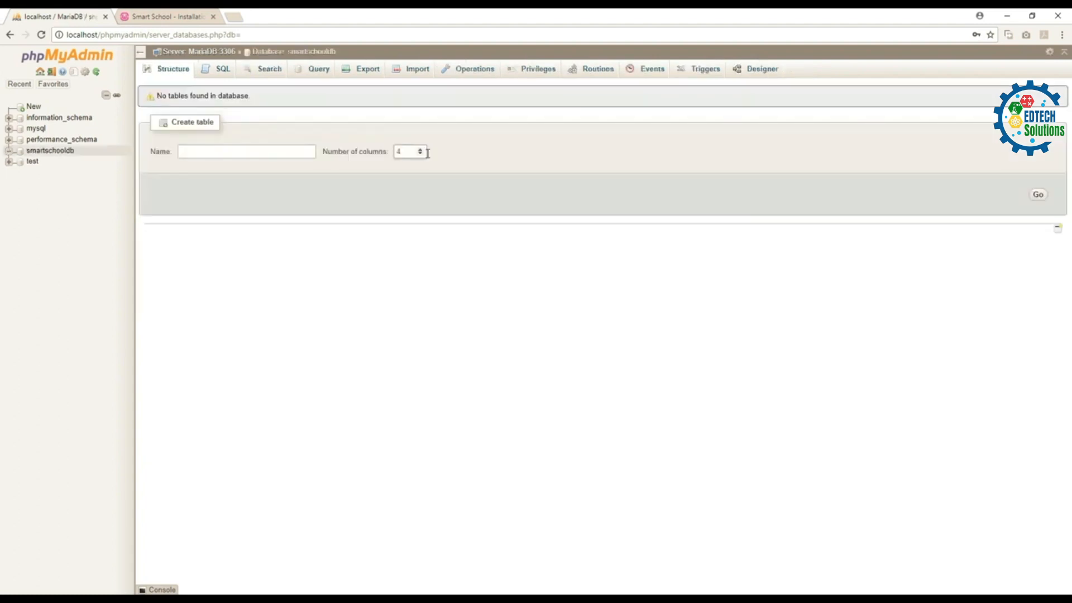
{"action": "left_click", "coordinate": [158, 19]}
Step: Enter host localhost, database smartschooldb, user root with blank password, and check the connection
{"action": "left_click", "coordinate": [417, 125]}
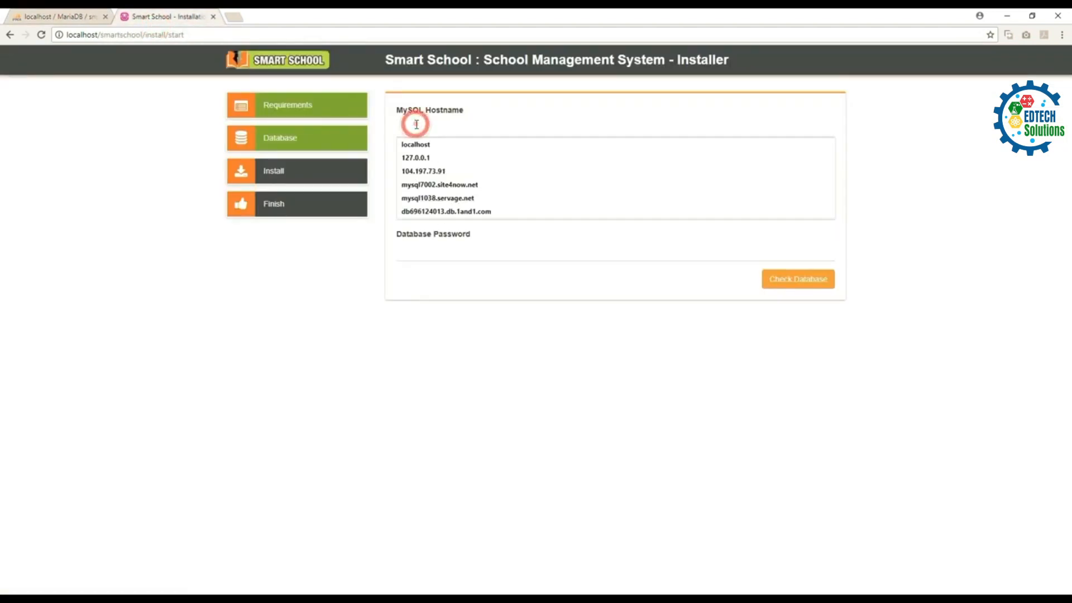
{"action": "type", "text": "loc"}
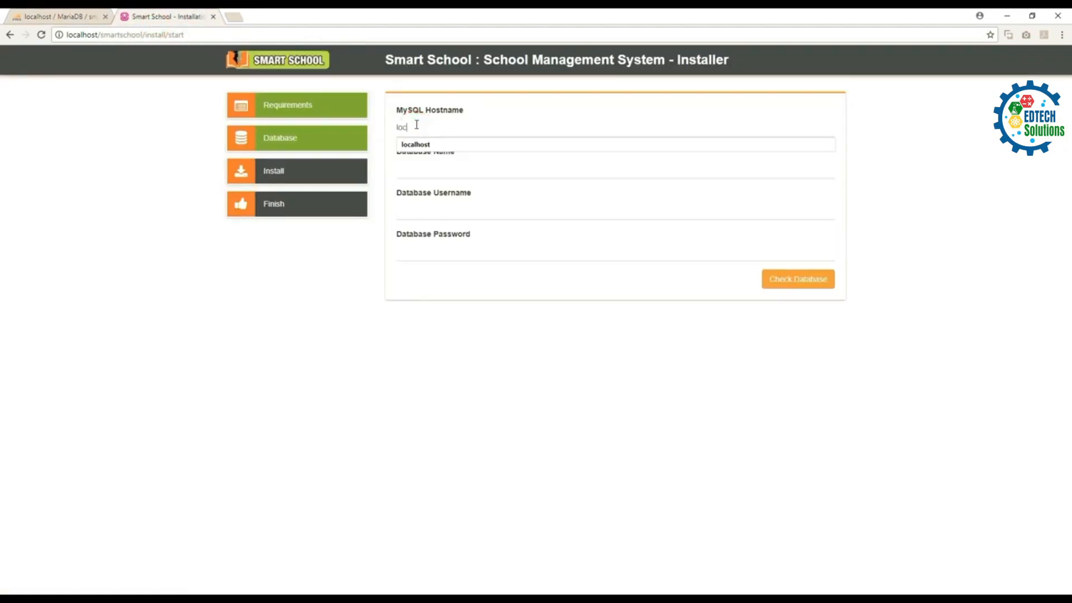
{"action": "type", "text": "alhost"}
{"action": "key", "text": "Tab"}
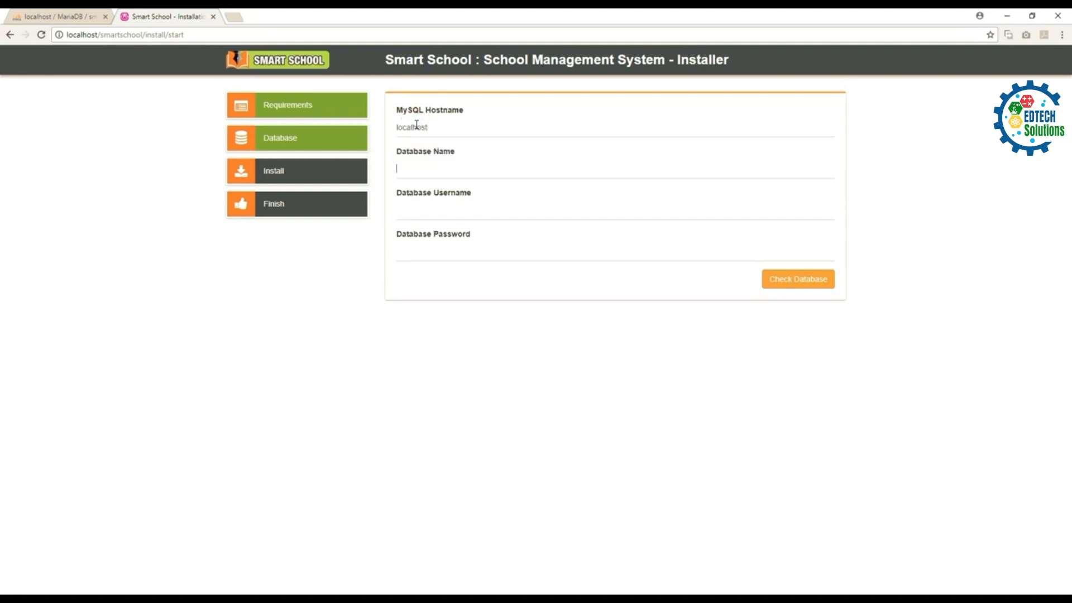
{"action": "type", "text": "sm"}
{"action": "type", "text": "root"}
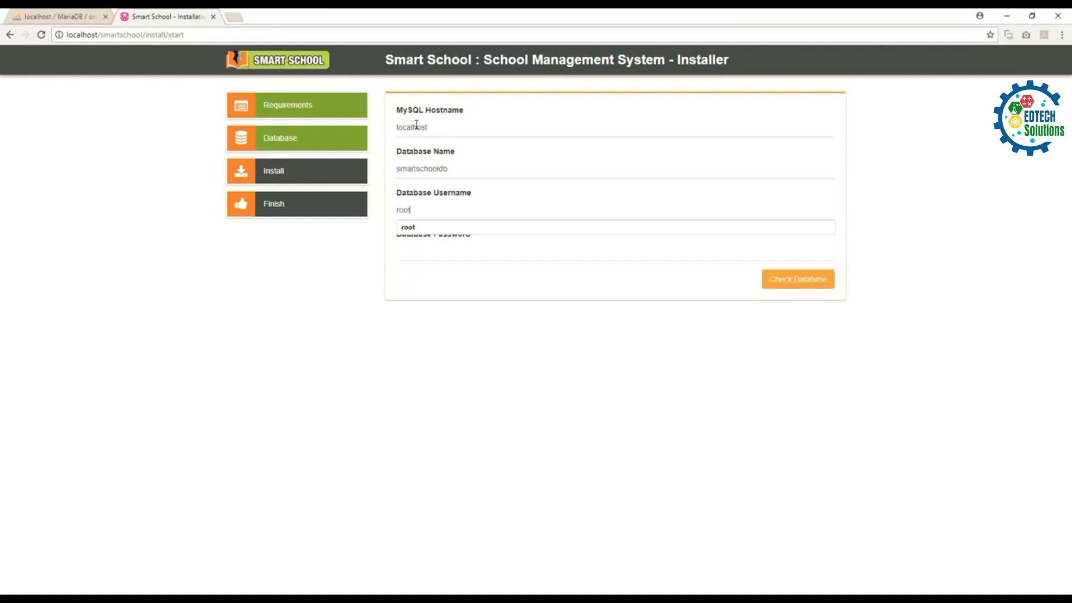
{"action": "left_click", "coordinate": [528, 308]}
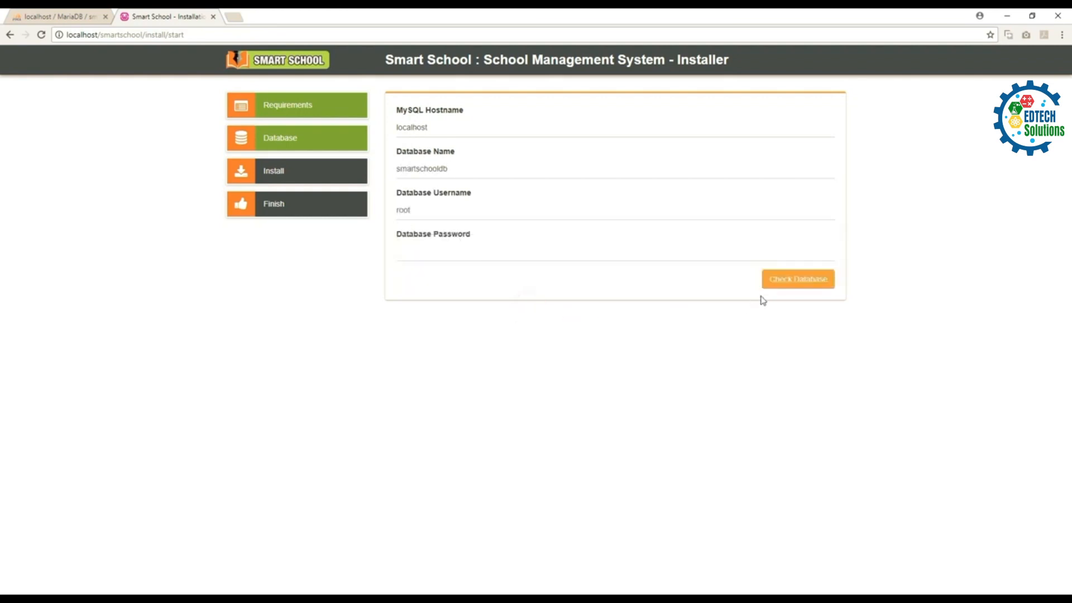
{"action": "left_click", "coordinate": [784, 286]}
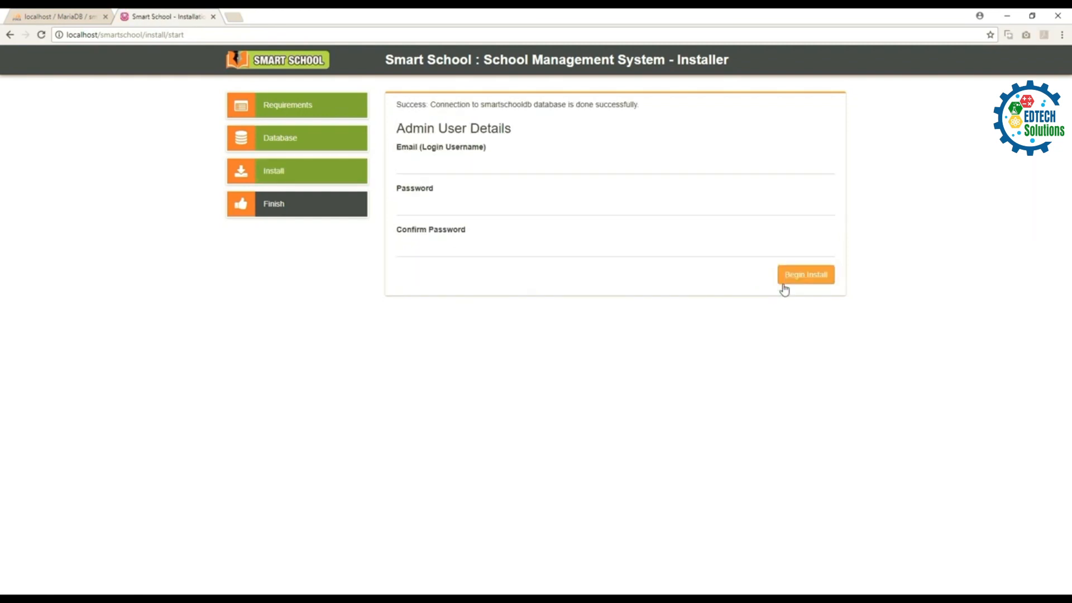
Step: Fill in the admin login e-mail and matching password, then begin the installation
{"action": "left_click_drag", "start_coordinate": [392, 107], "coordinate": [647, 108]}
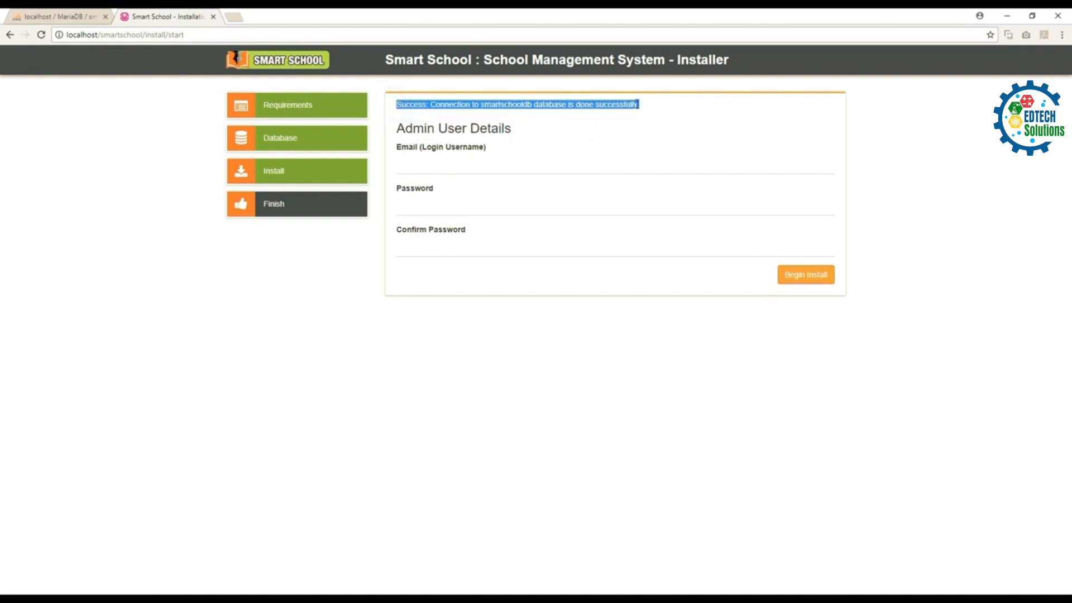
{"action": "left_click", "coordinate": [506, 164]}
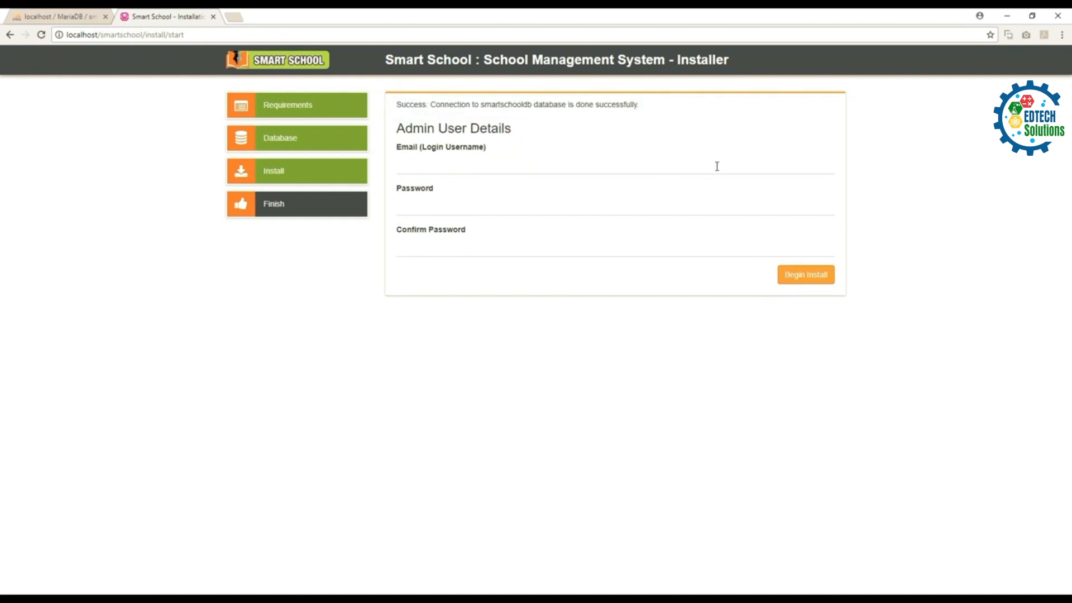
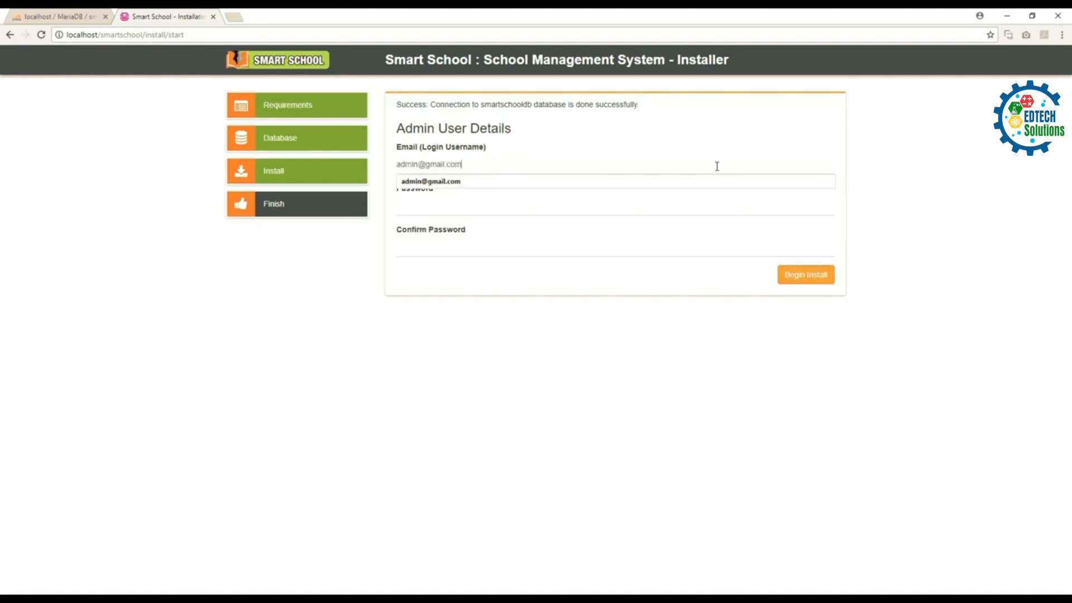
{"action": "key", "text": "Tab"}
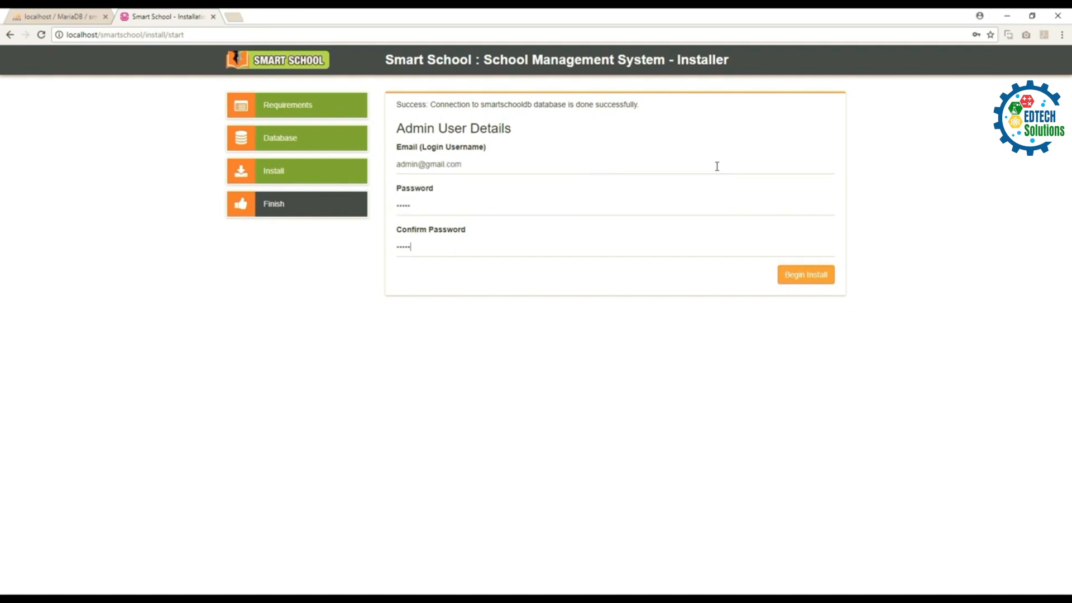
{"action": "left_click", "coordinate": [813, 283]}
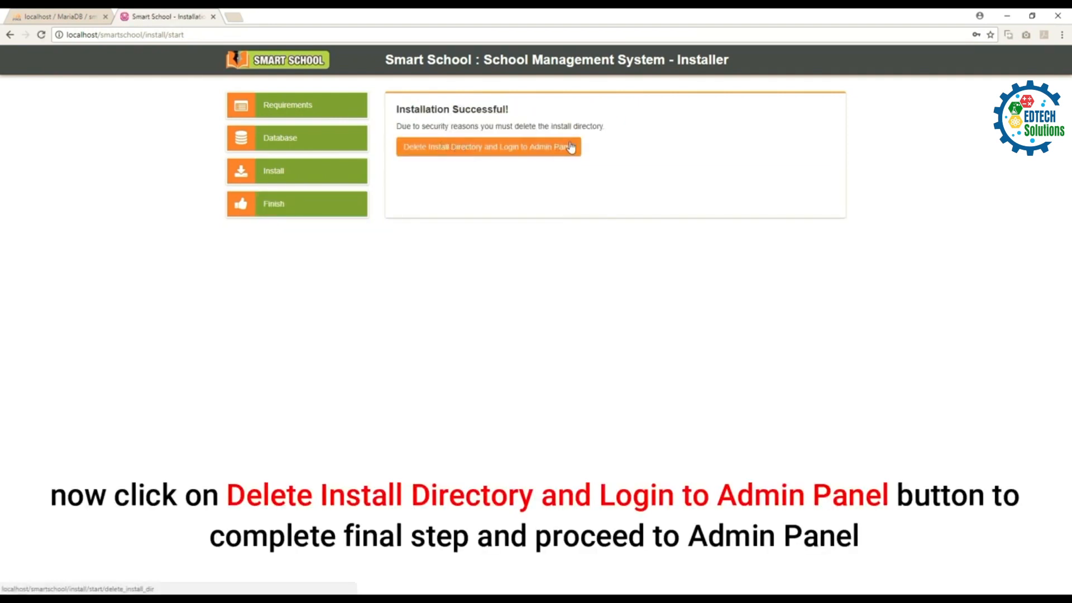
Step: Delete the install directory and continue to the Admin Login page
{"action": "left_click", "coordinate": [569, 148]}
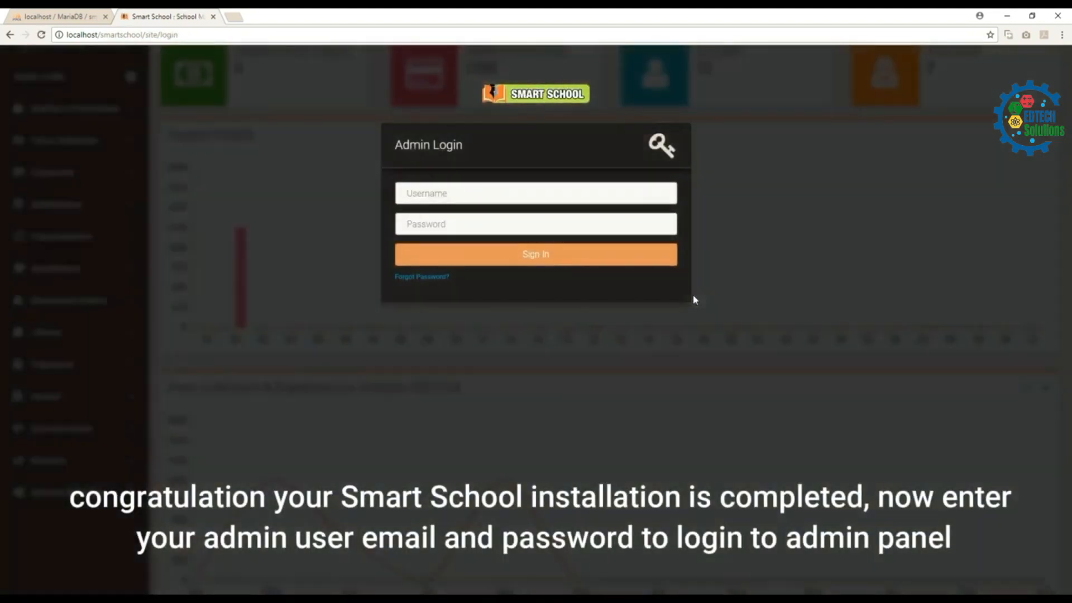
Step: Sign in to the admin panel with the admin e-mail and password
{"action": "left_click", "coordinate": [496, 195]}
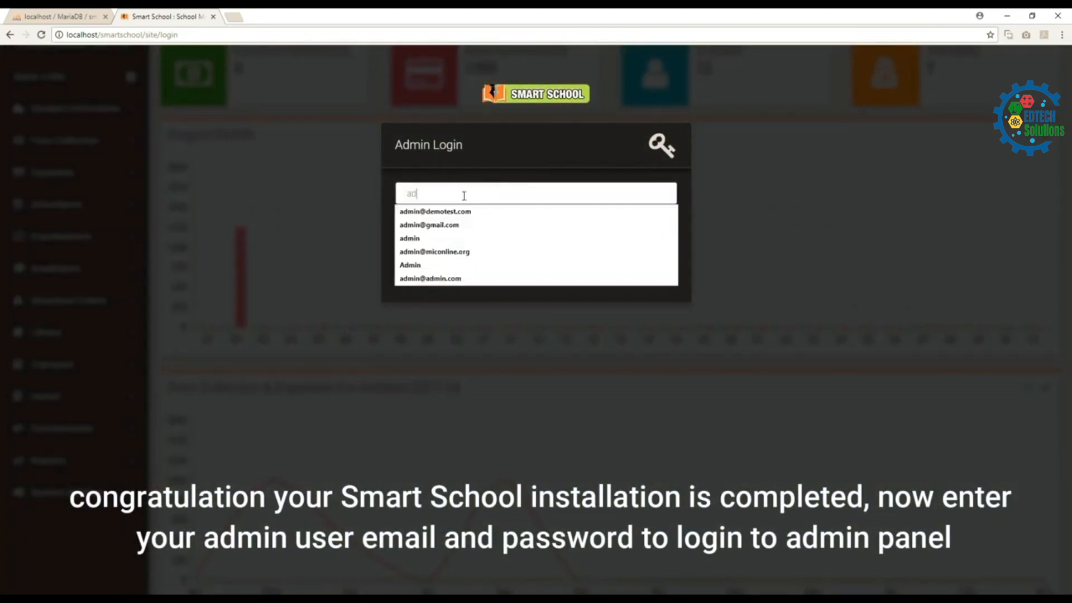
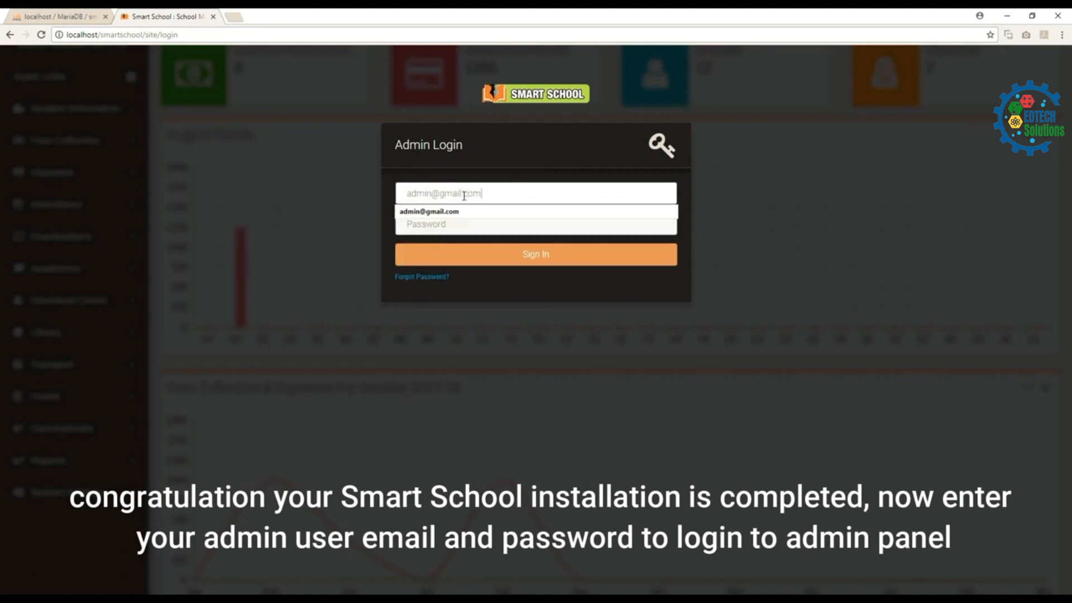
{"action": "key", "text": "Tab"}
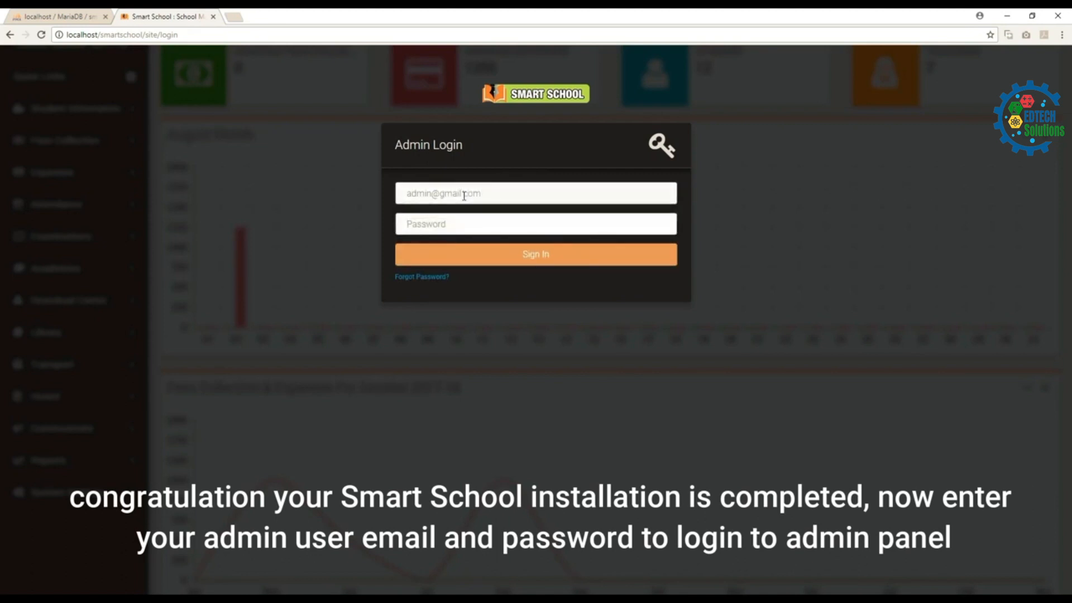
{"action": "type", "text": "•••"}
{"action": "left_click", "coordinate": [612, 255]}
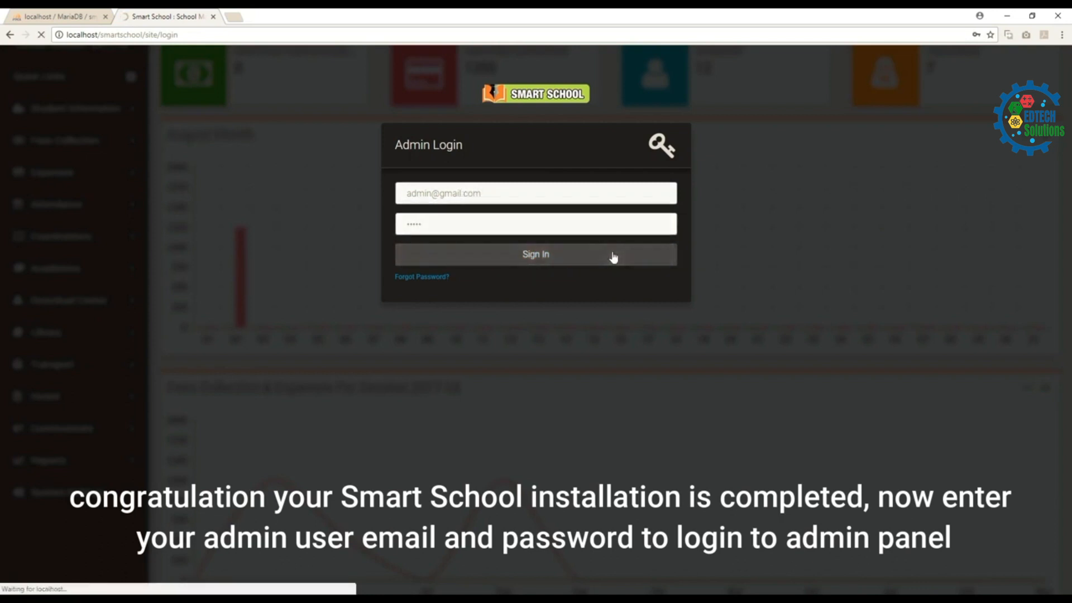